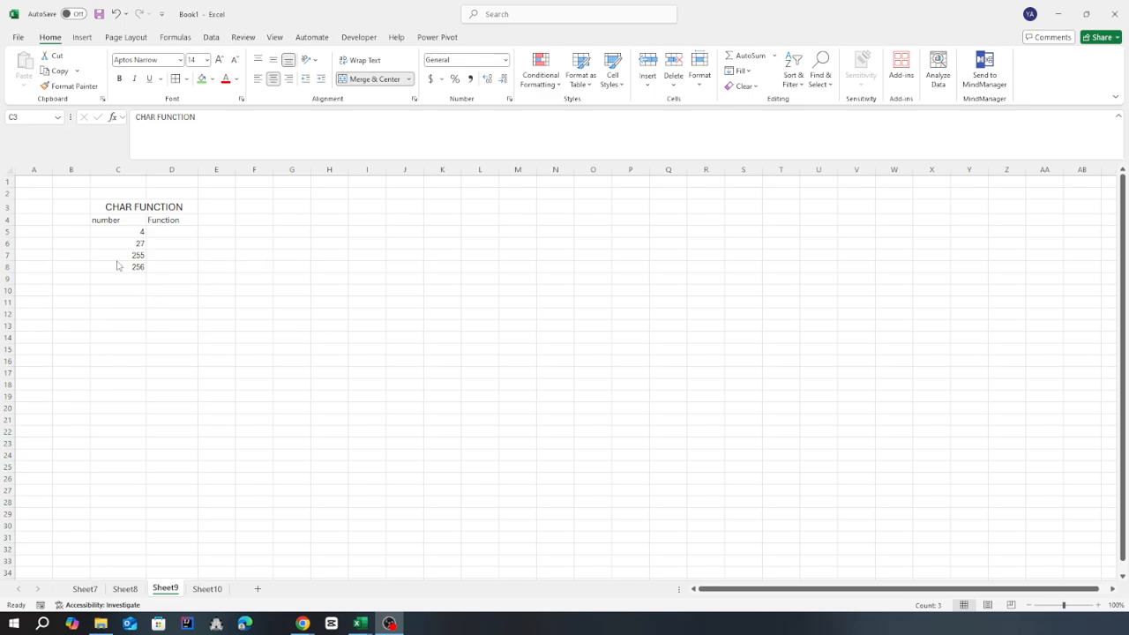
- Enter the formula =CHAR(C5) in cell D5, beside the first number of the table
click(116, 232)
click(123, 232)
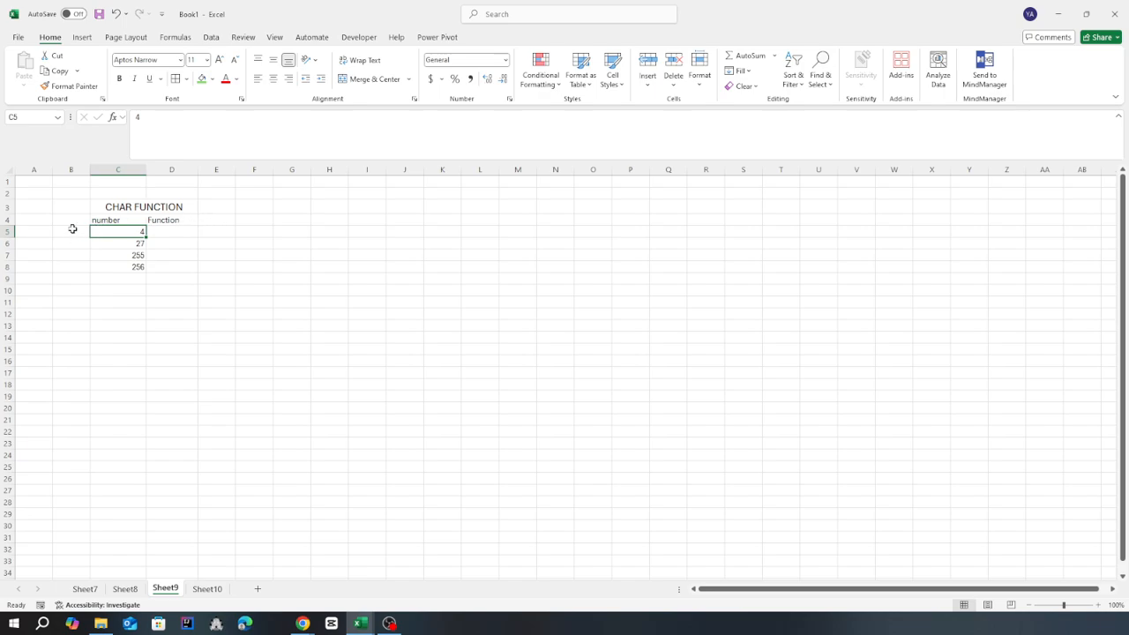
click(102, 270)
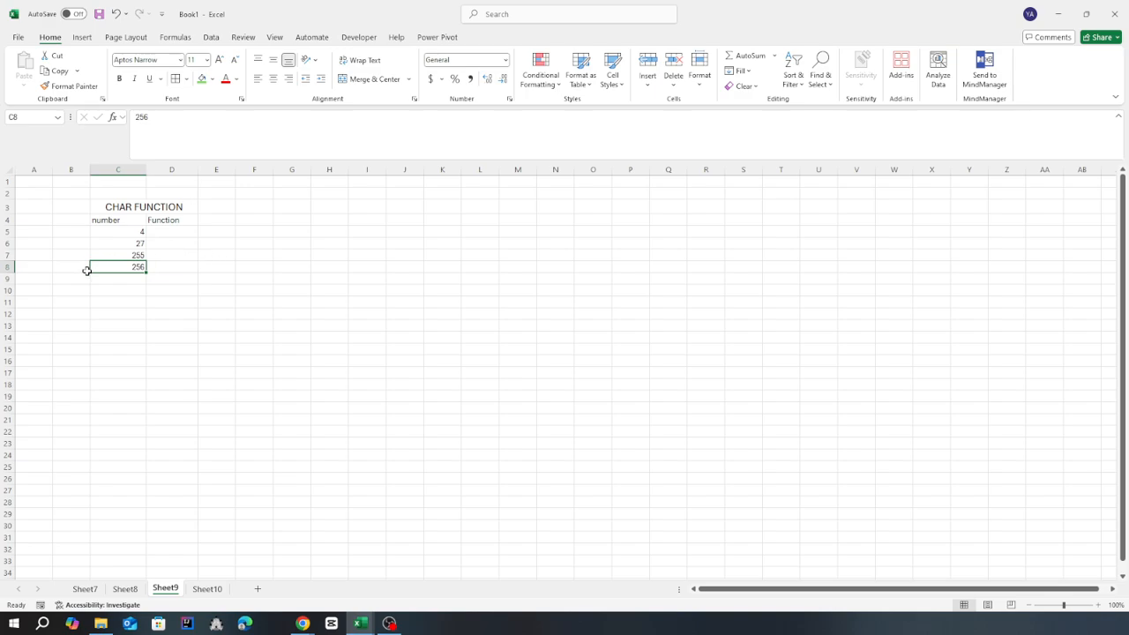
click(181, 230)
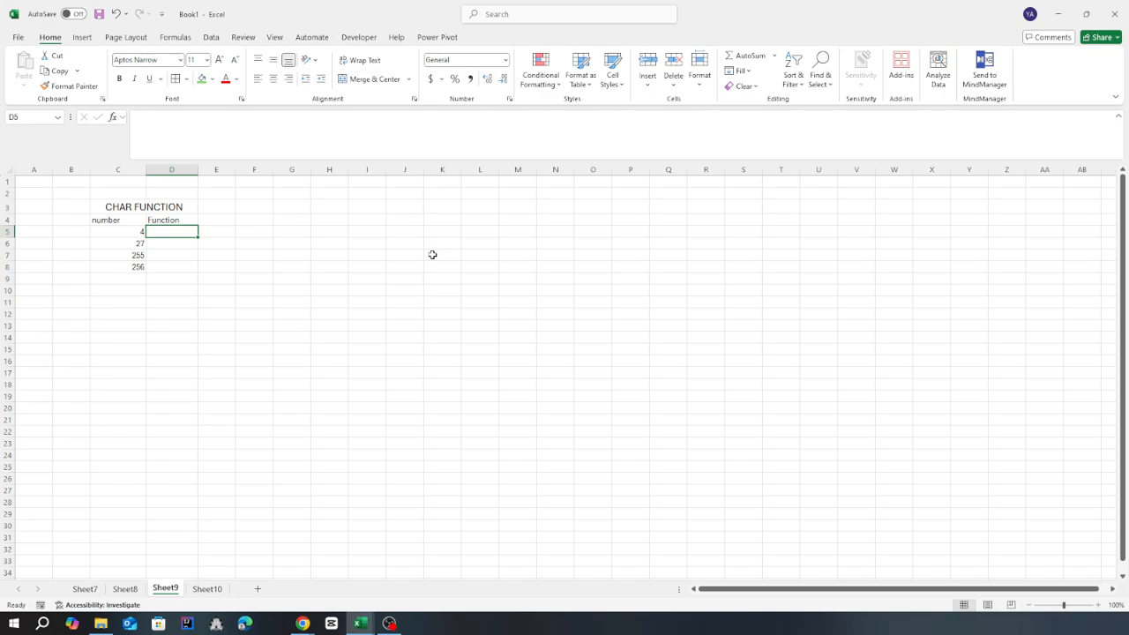
scroll(162, 230, up, 2)
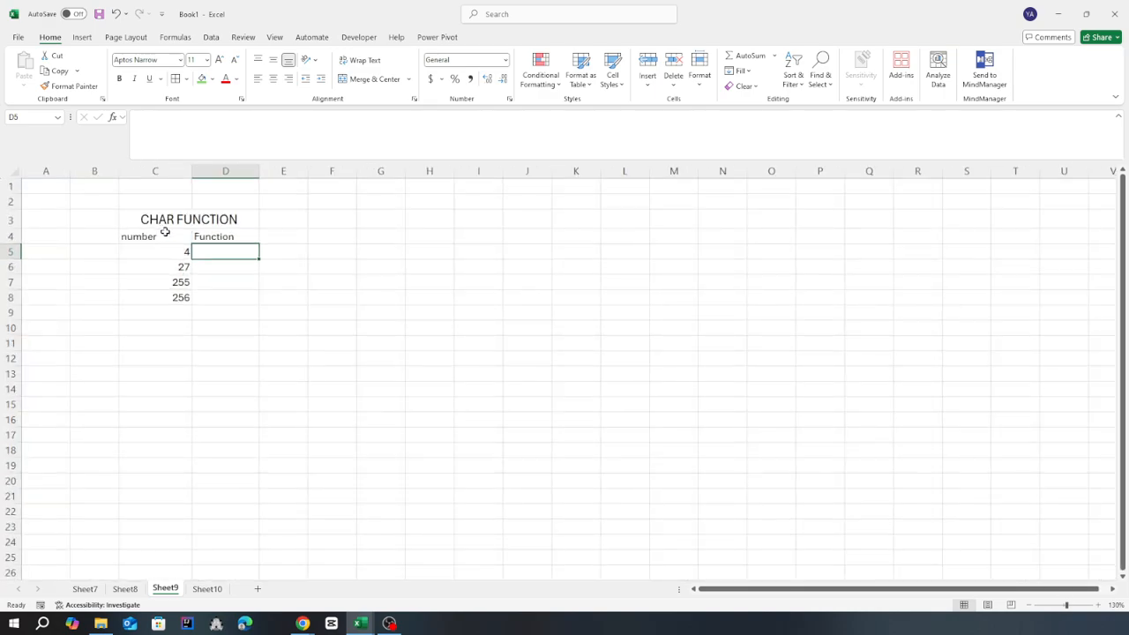
scroll(201, 247, up, 1)
double_click(224, 248)
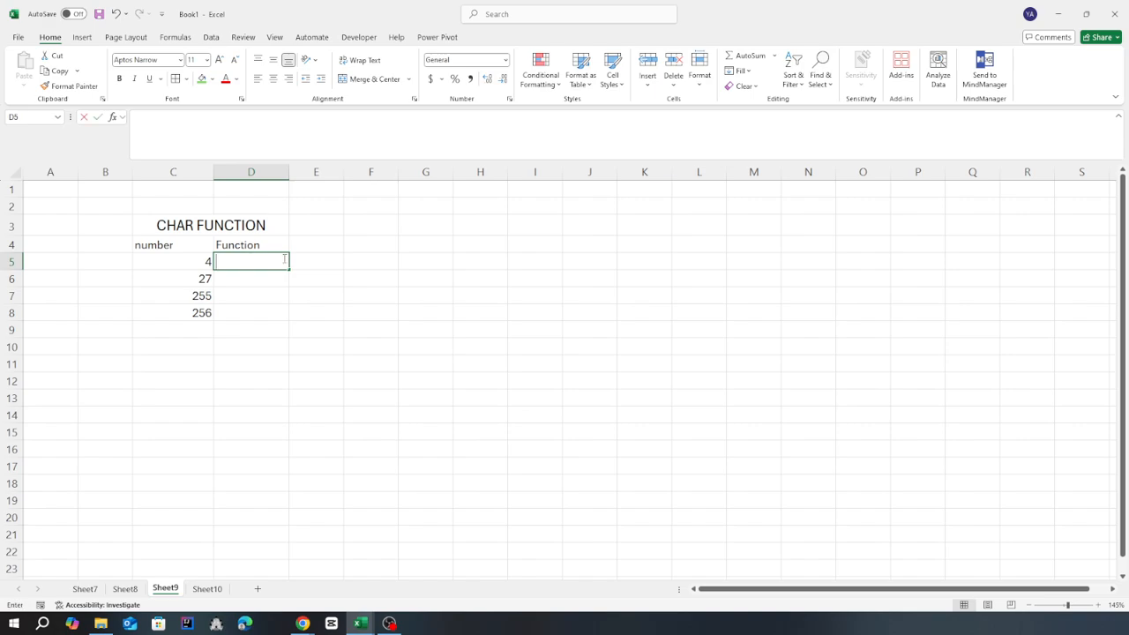
text(=)
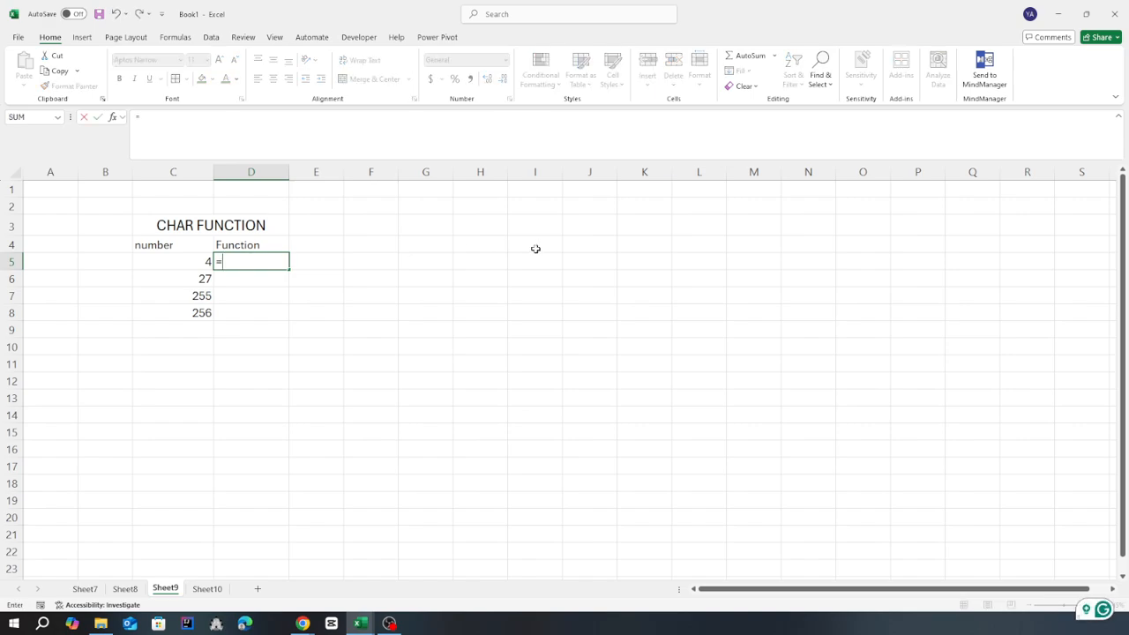
text(char)
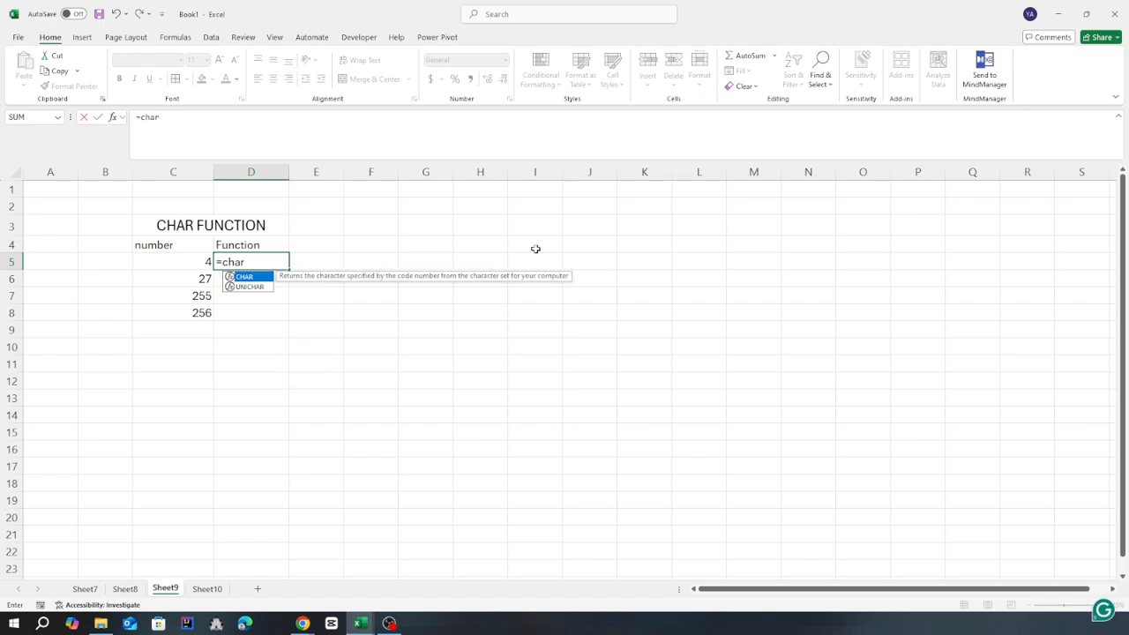
text(()
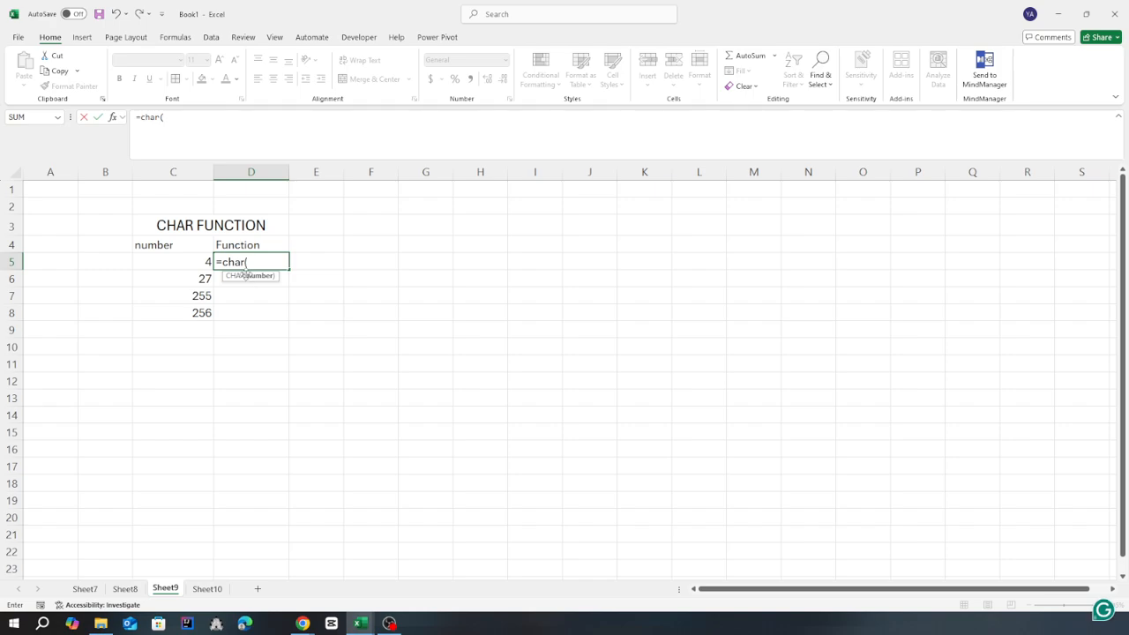
click(157, 261)
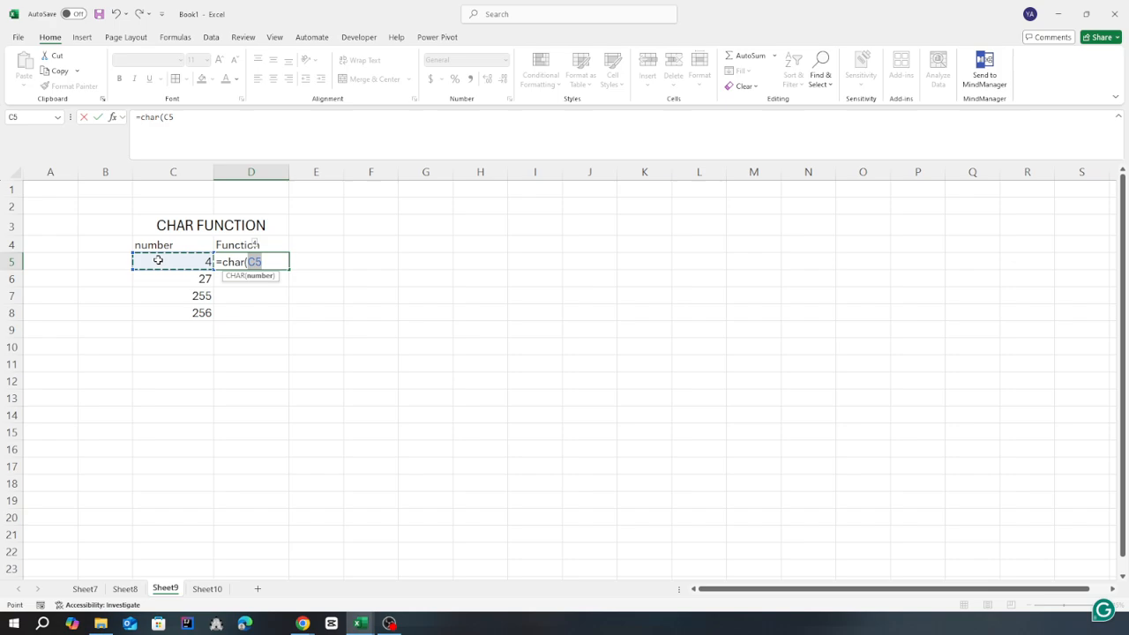
text())
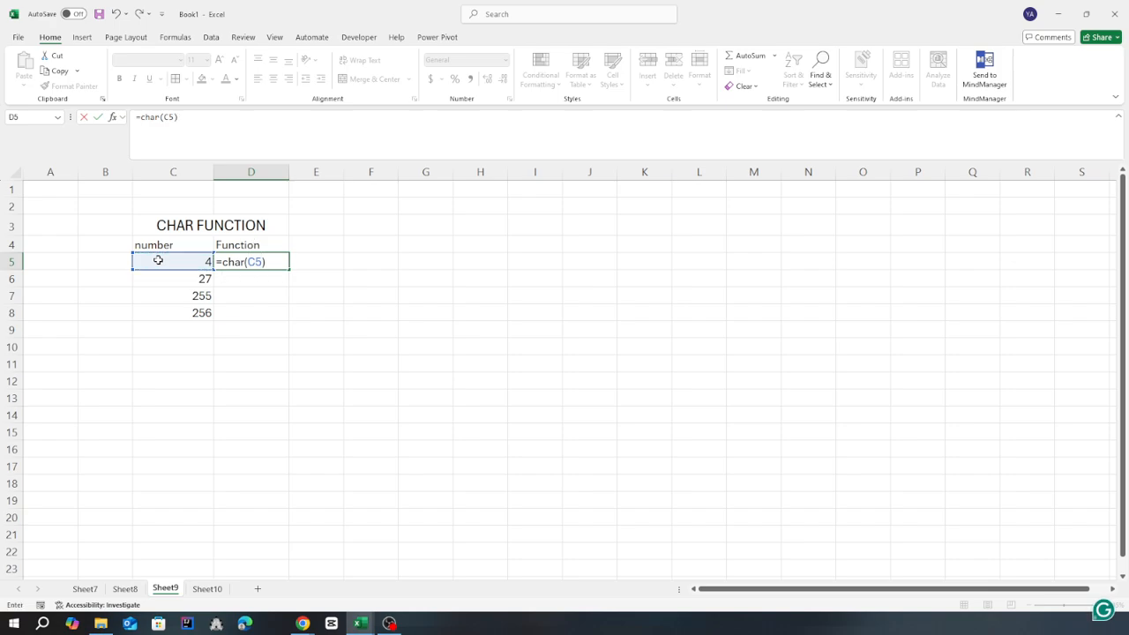
key(Return)
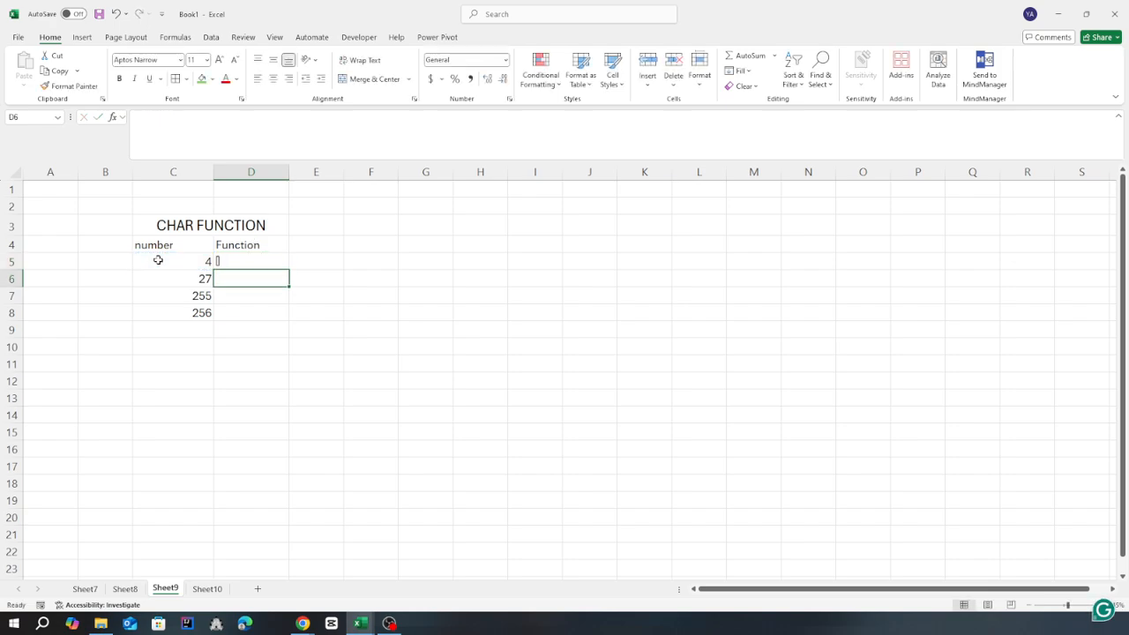
- Copy the CHAR formula from D5 down to D6 and check it against the number in C6
click(232, 260)
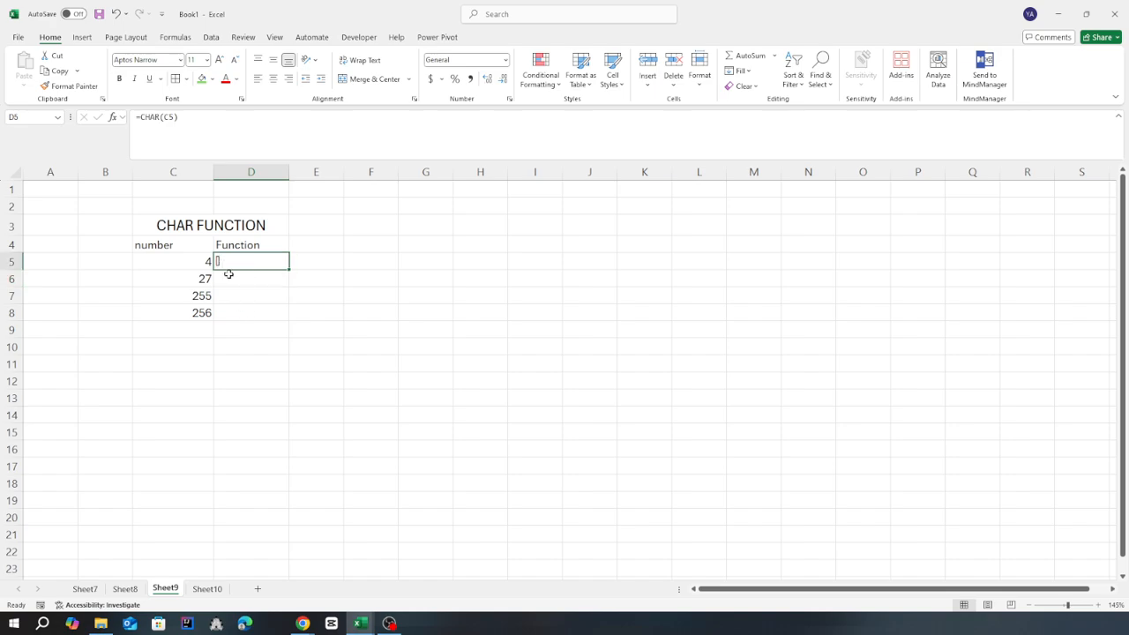
click(231, 279)
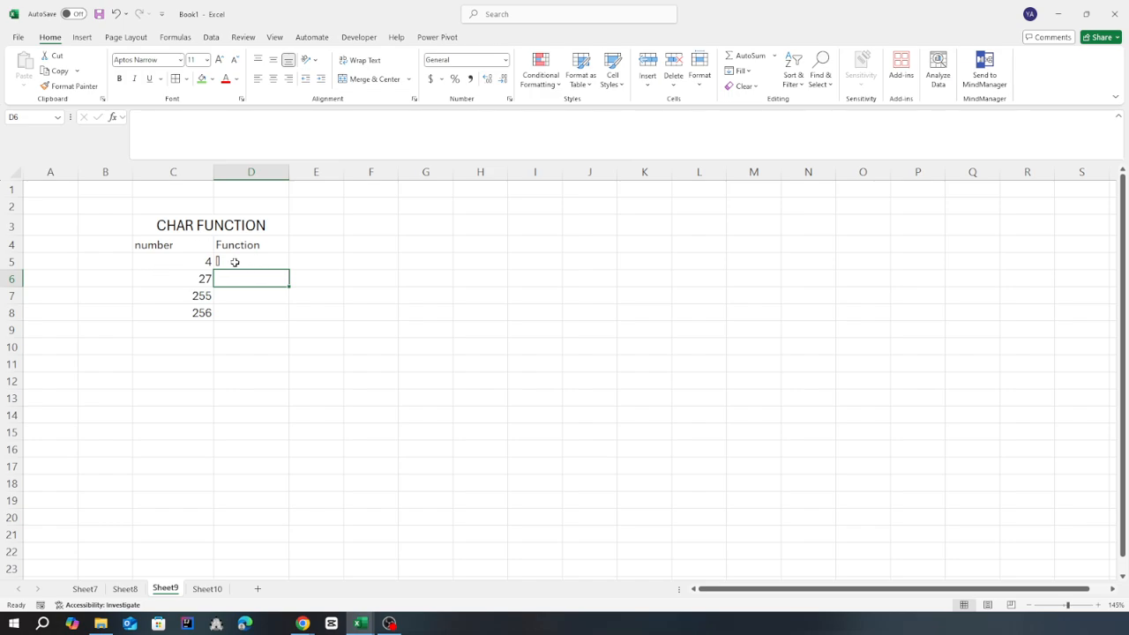
click(235, 262)
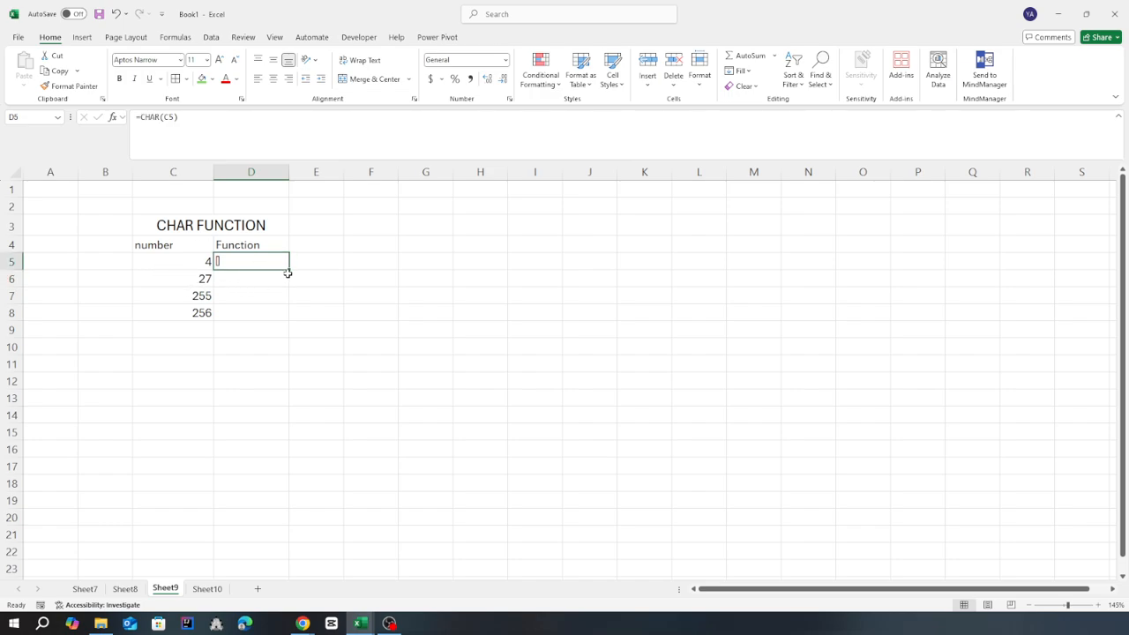
drag(289, 271, 289, 285)
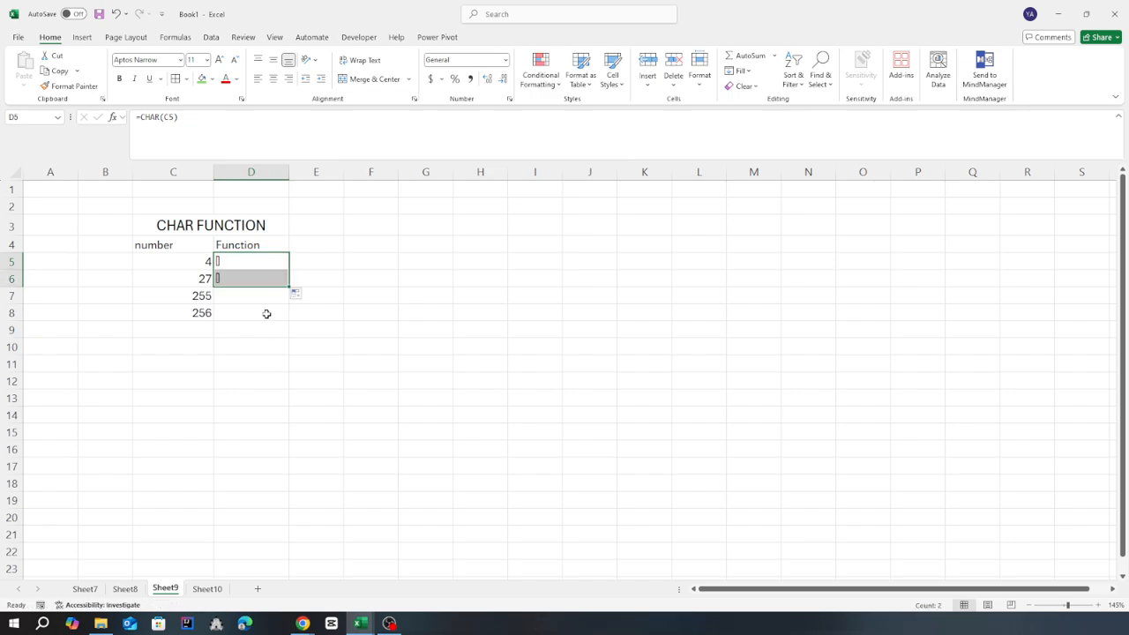
click(235, 303)
click(236, 278)
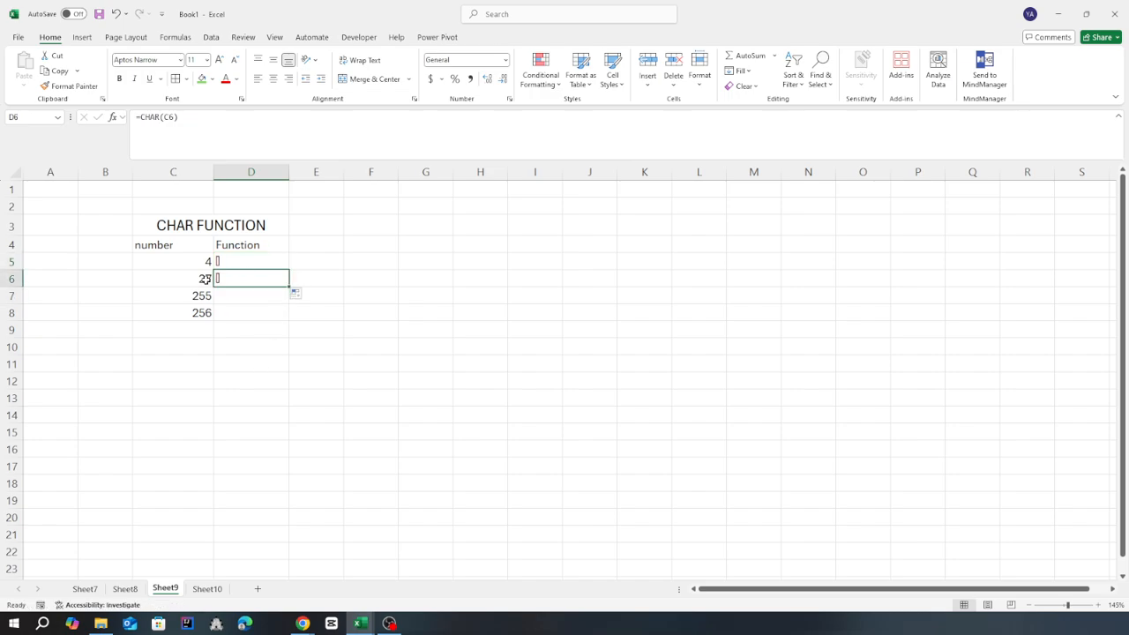
click(206, 281)
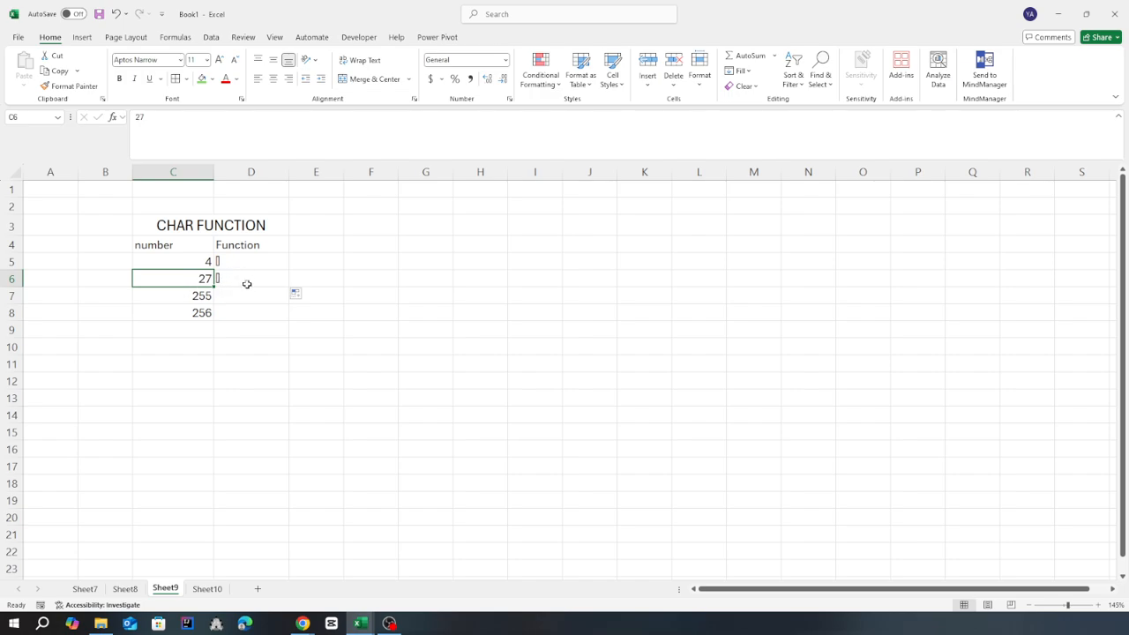
click(239, 279)
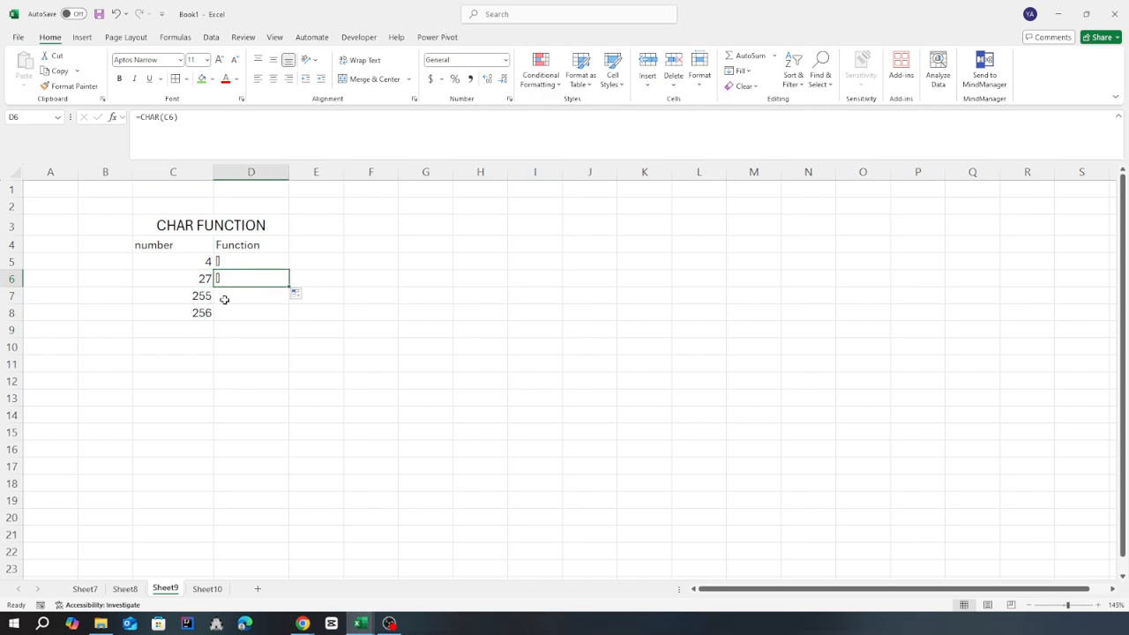
- Set the number in C6 to 95 and check the CHAR formula cell beside it
click(183, 280)
key(F2)
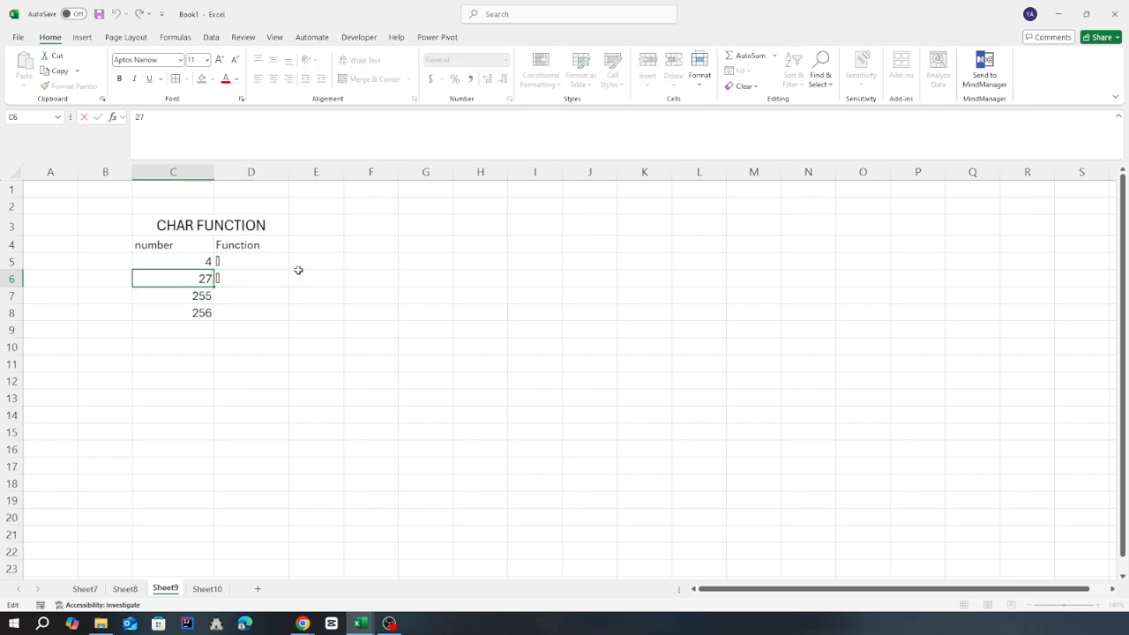
key(BackSpace)
key(BackSpace)
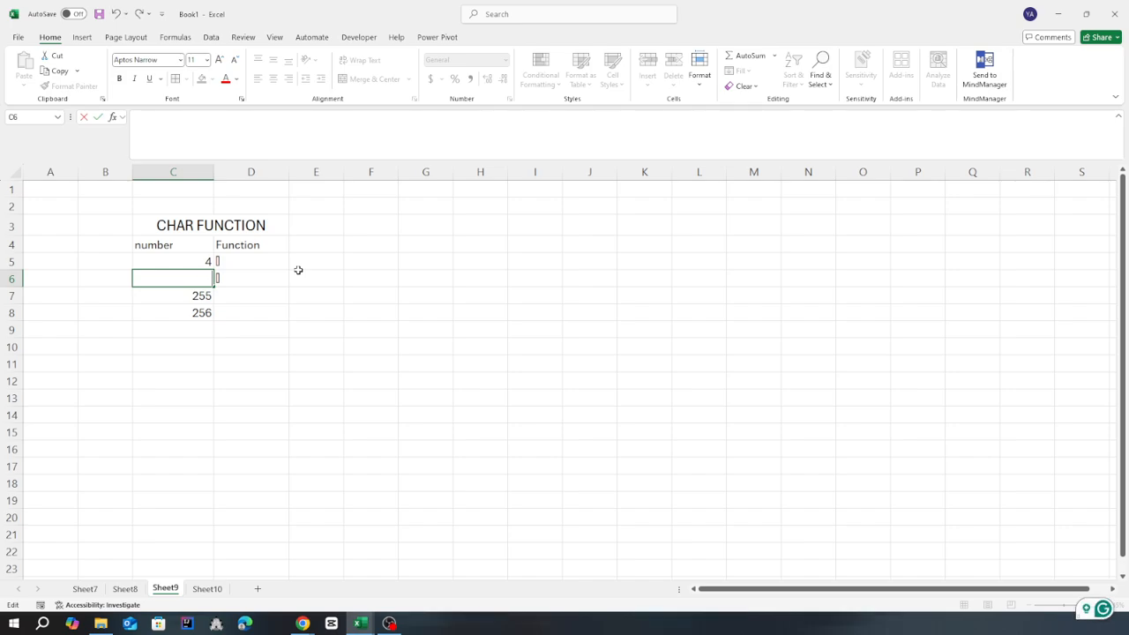
text(95)
key(Return)
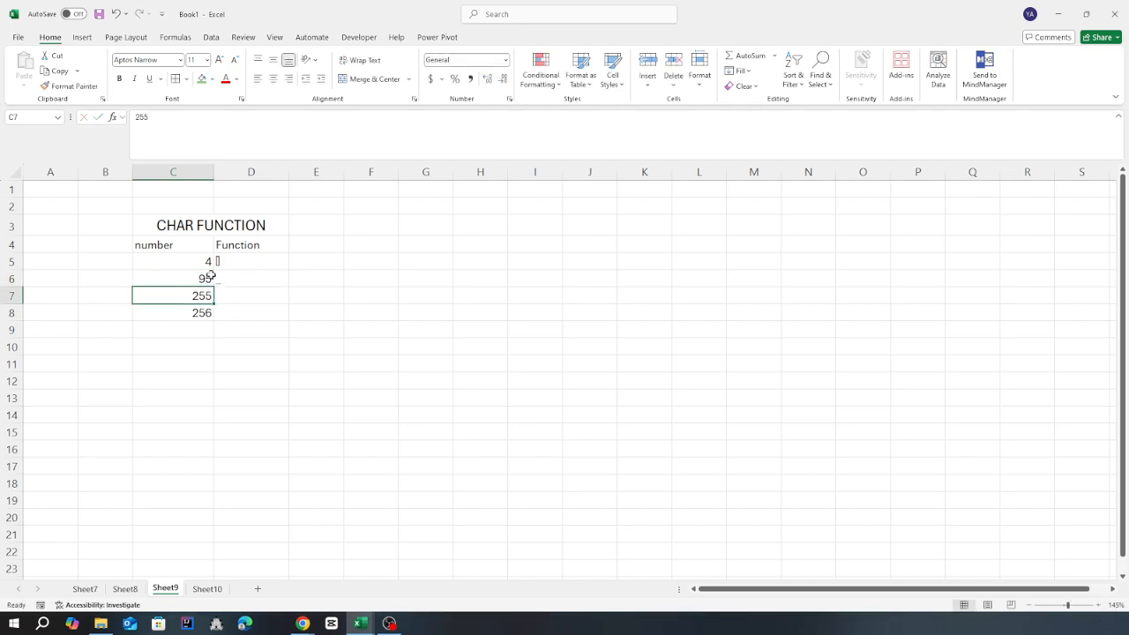
click(210, 279)
click(229, 282)
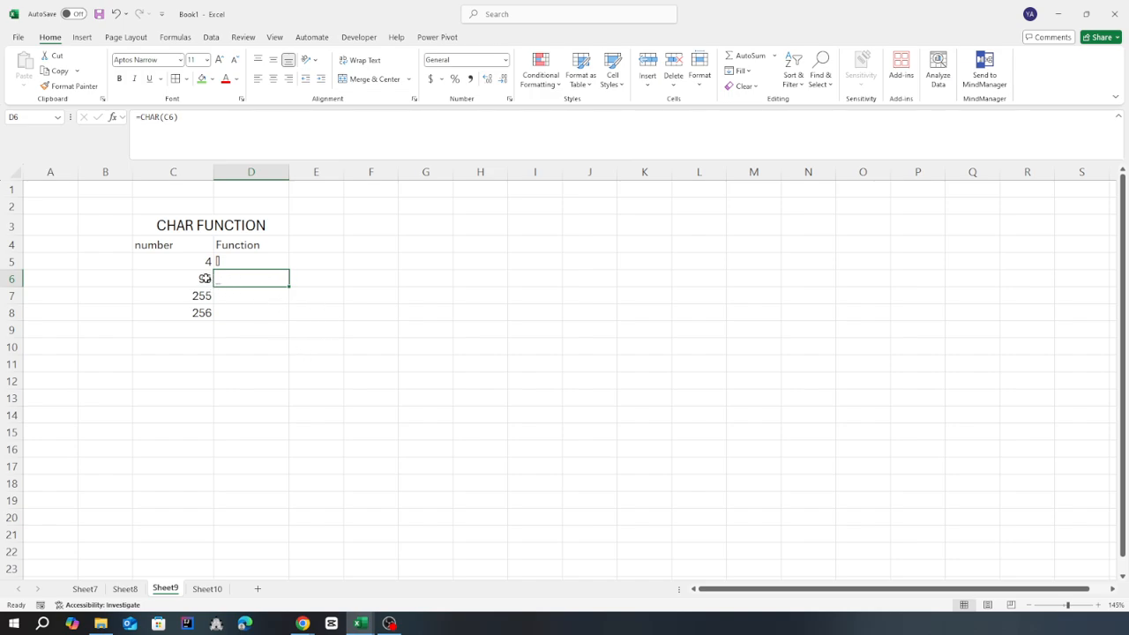
- Replace the number in C6 with 101 to test another character code
double_click(206, 278)
key(BackSpace)
key(BackSpace)
text(101)
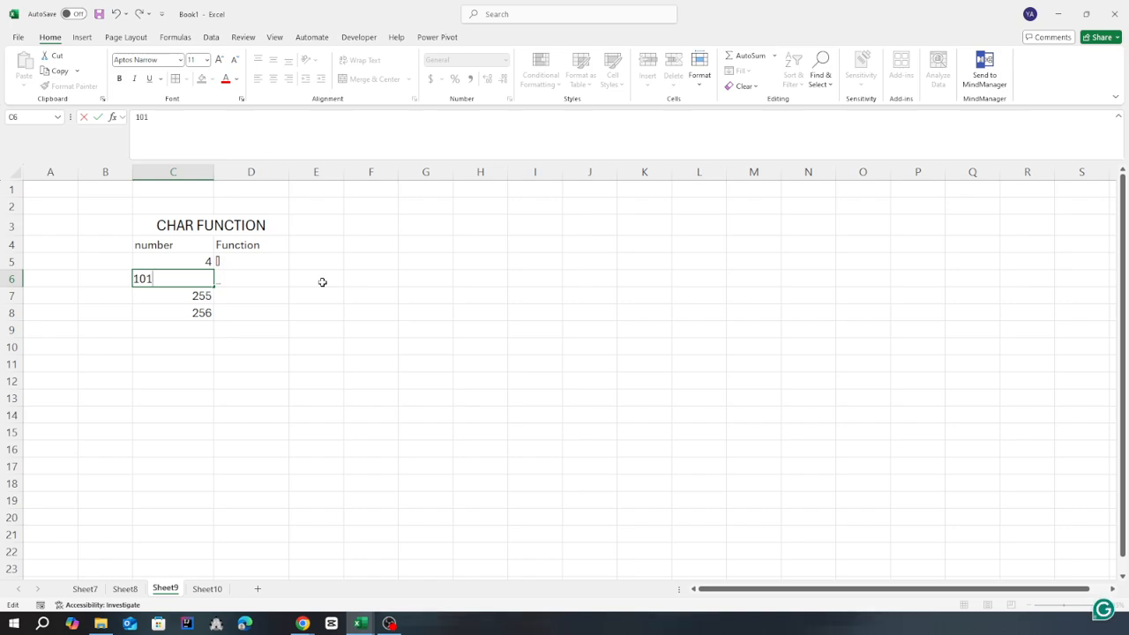
key(Return)
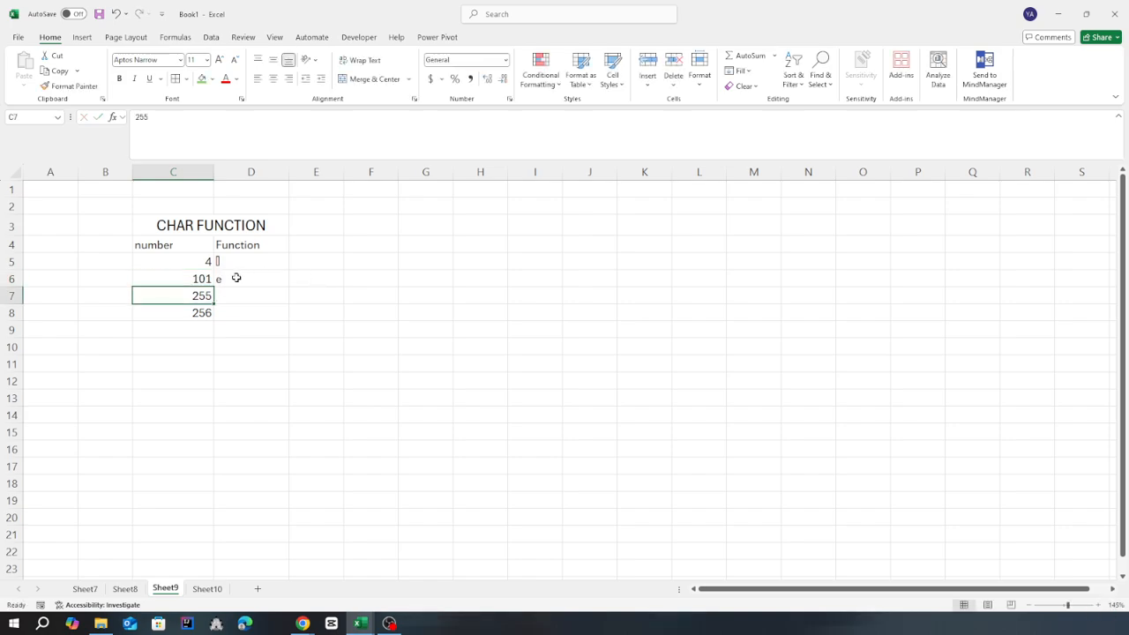
- Change the character code in C6 to 125
double_click(206, 280)
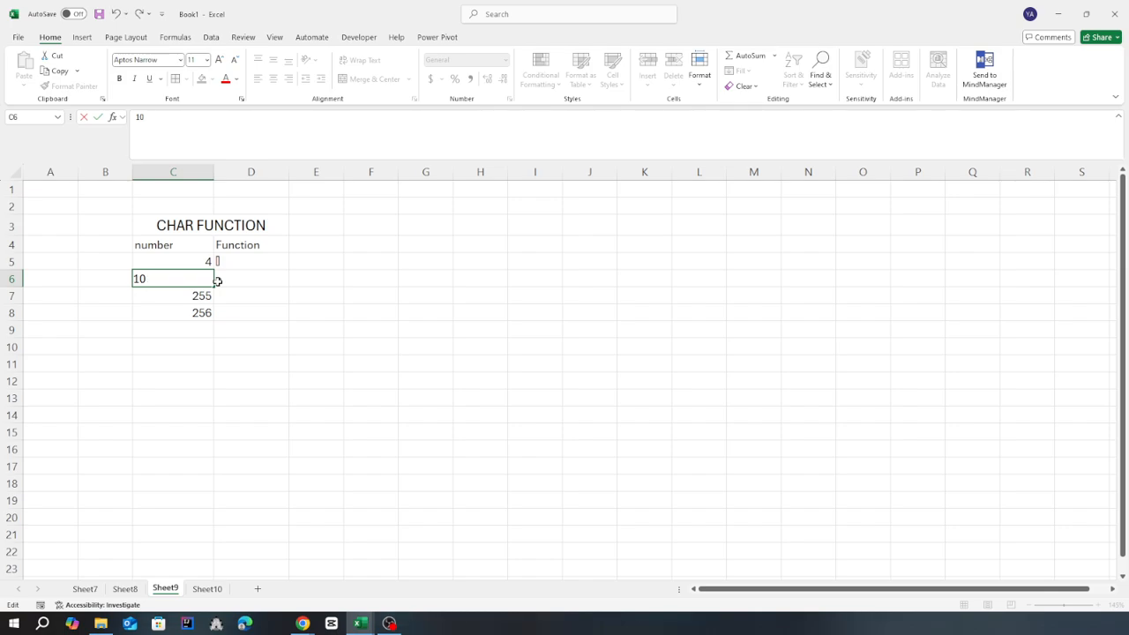
key(BackSpace)
text(25)
key(Return)
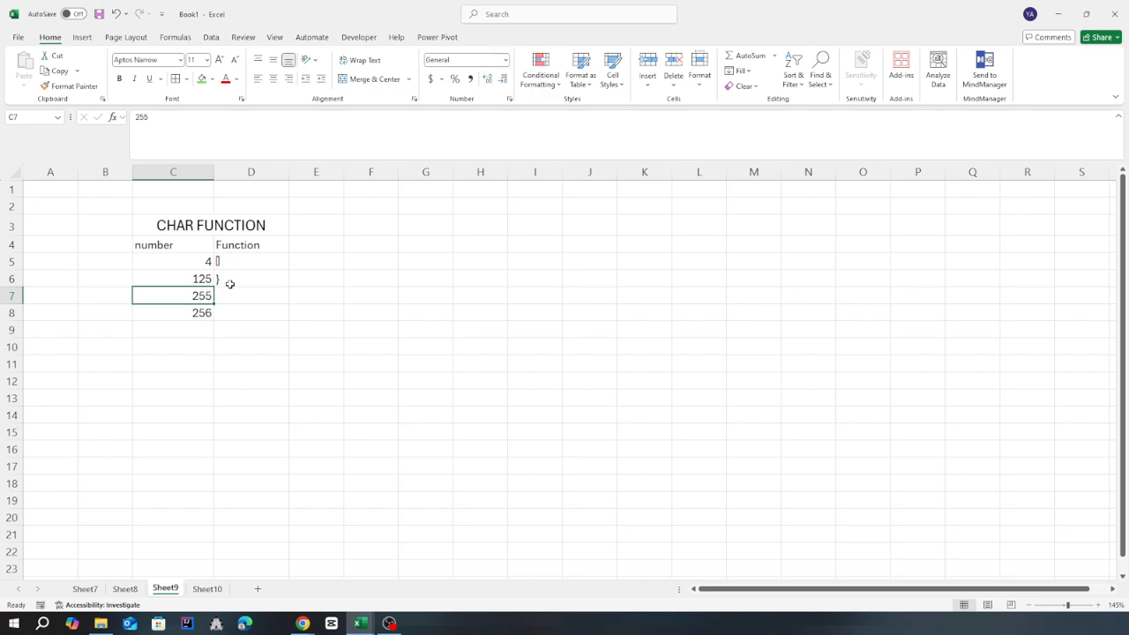
- Set the character code in C6 to 198
double_click(212, 278)
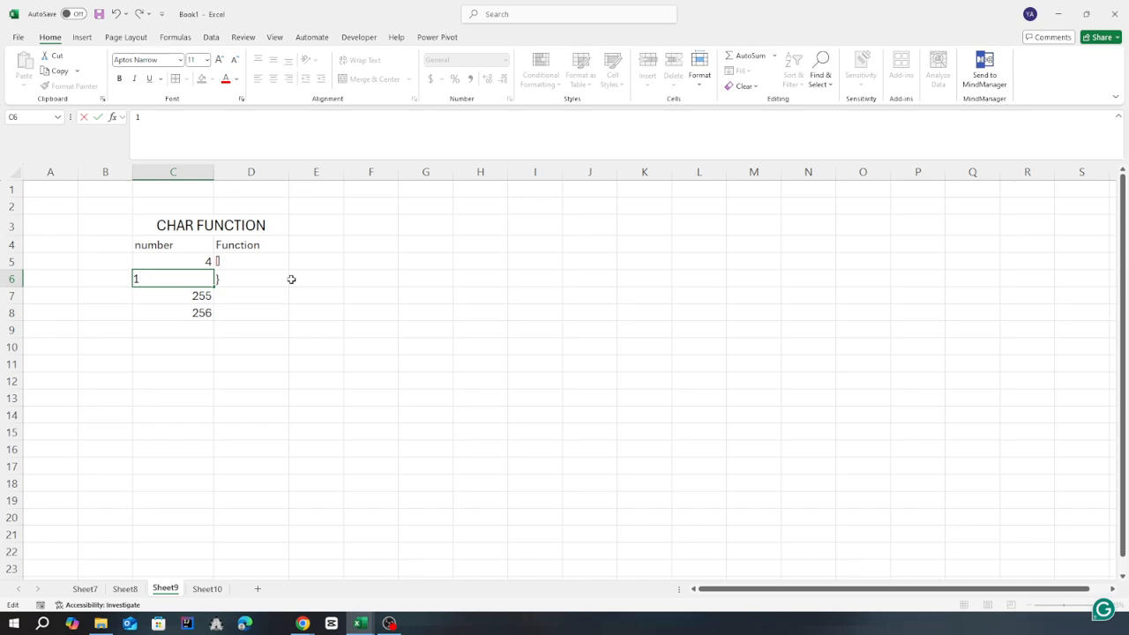
text(98)
key(Return)
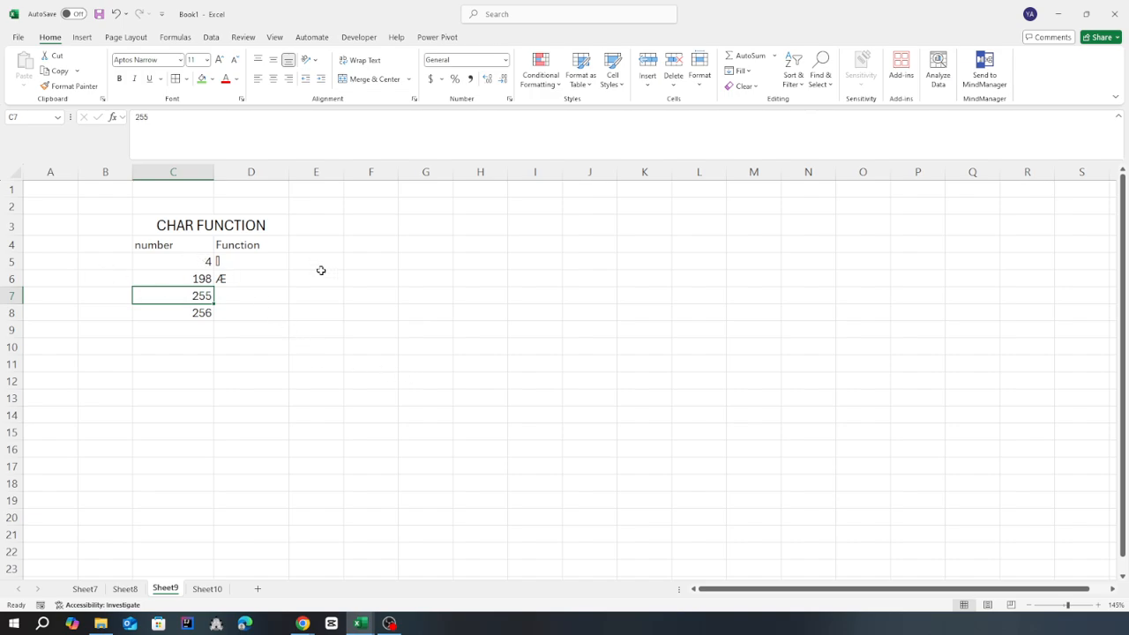
- Copy the CHAR formula from D6 down to D7 and check it against the number in C7
click(276, 283)
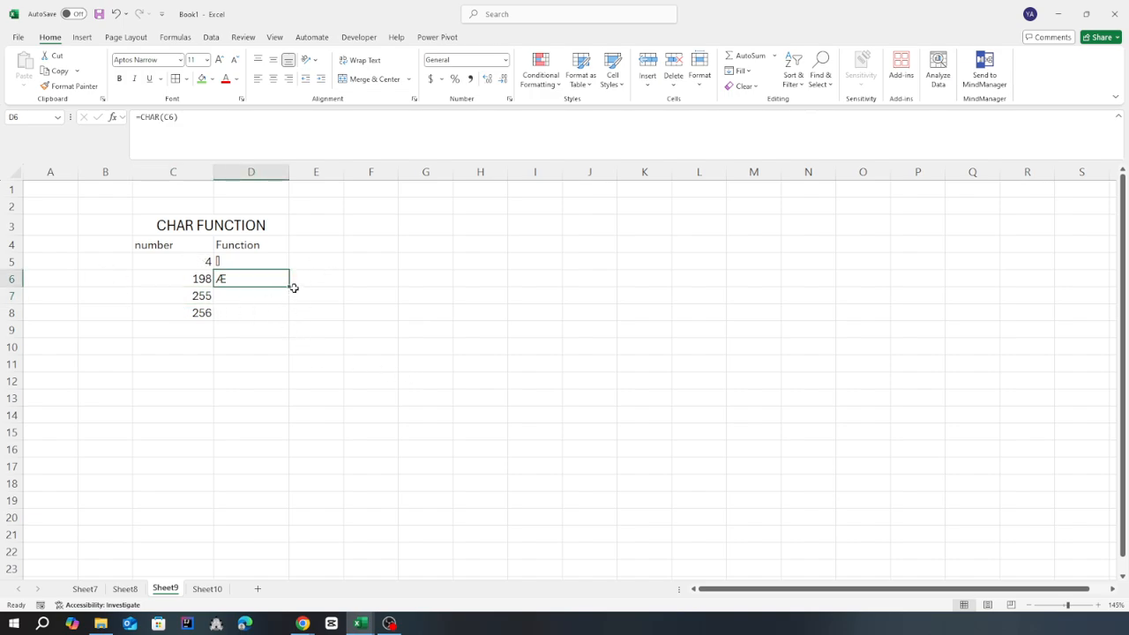
drag(288, 286, 290, 305)
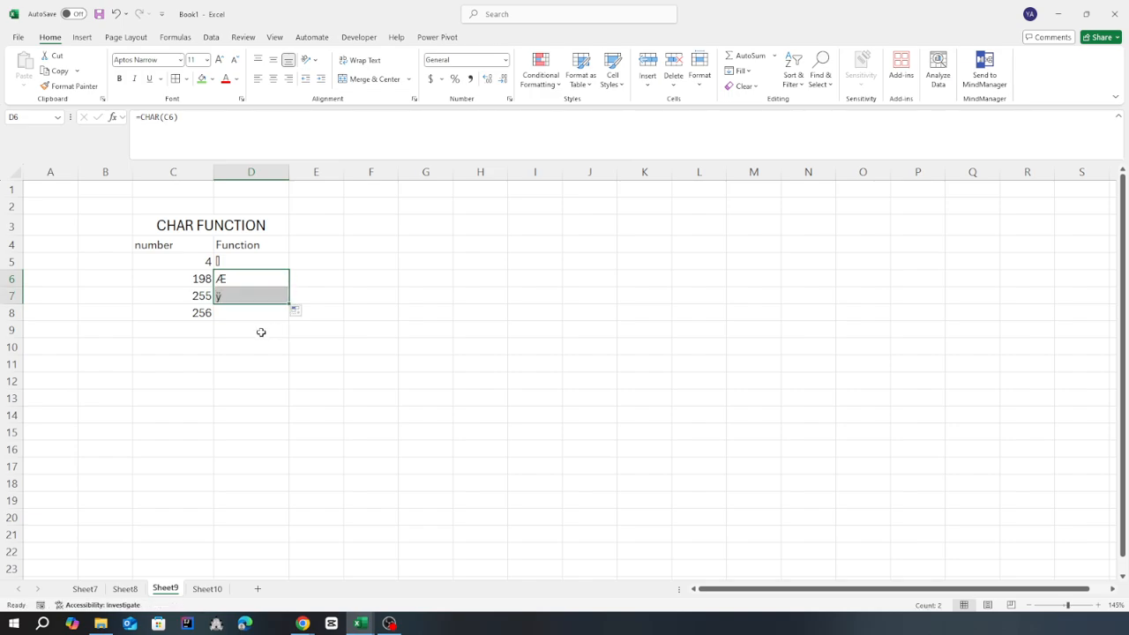
click(260, 330)
click(196, 299)
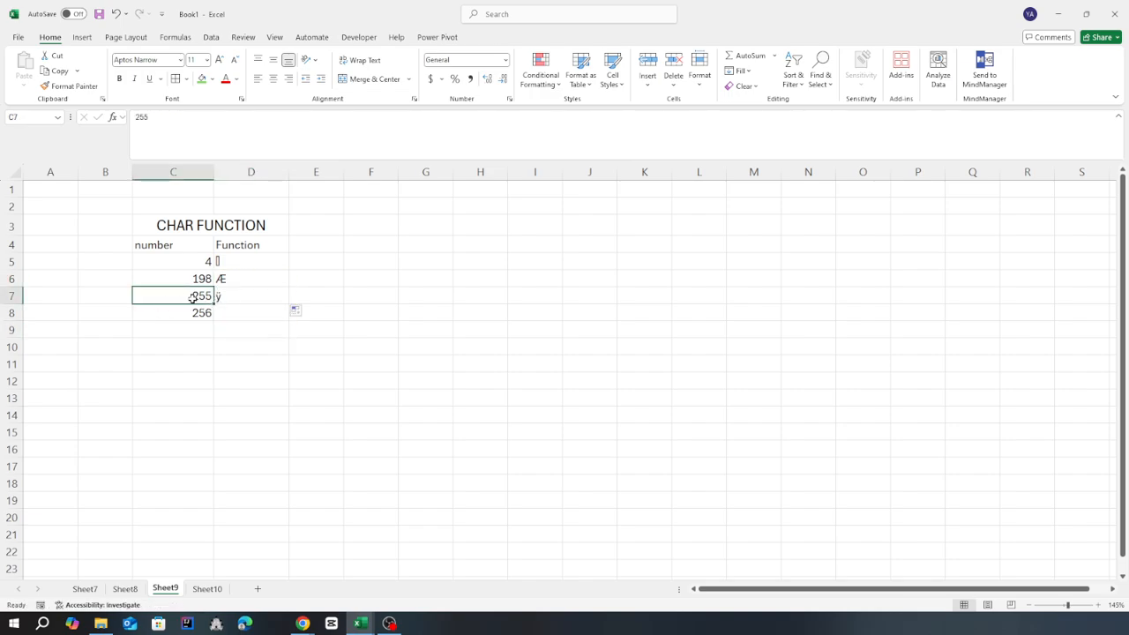
click(228, 297)
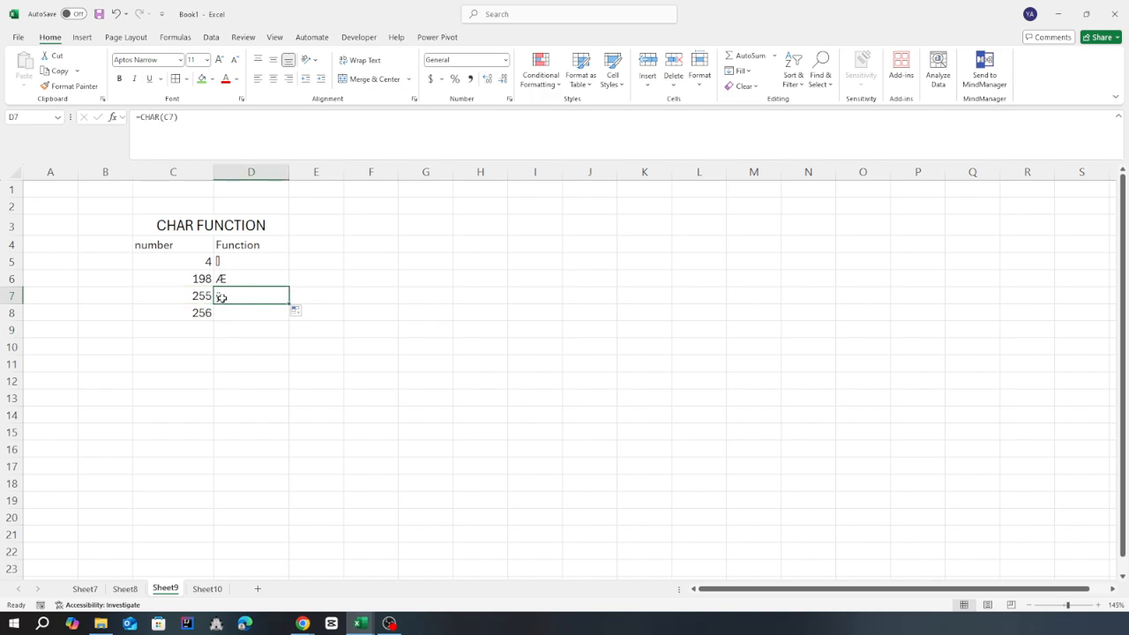
- Change the number in C5 to 40 and check the CHAR formula cell D5
click(208, 262)
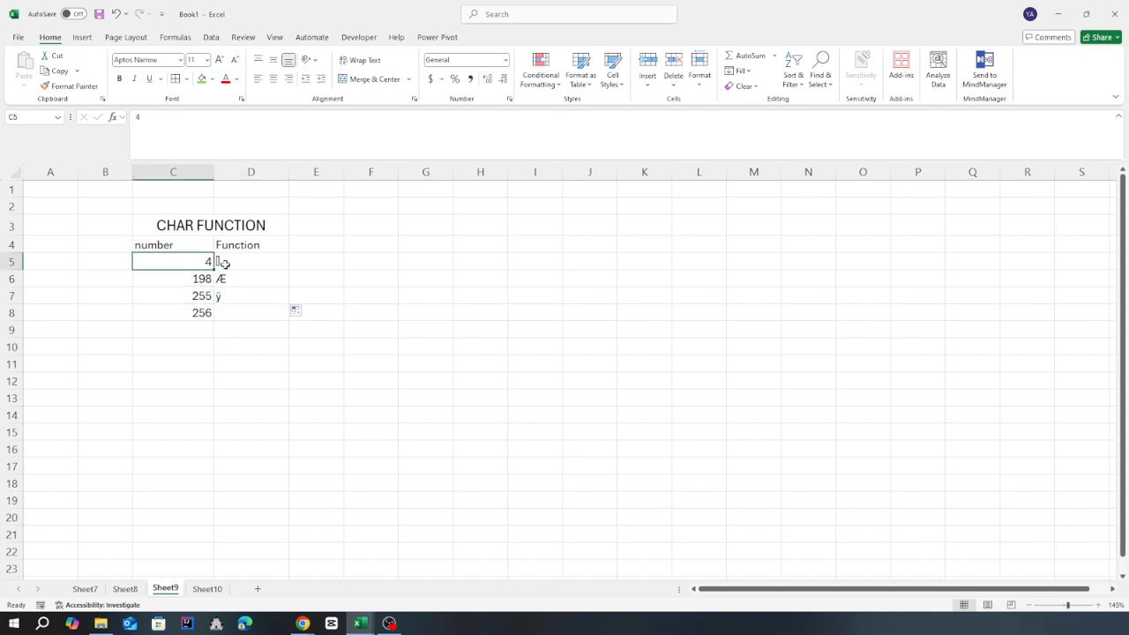
click(161, 116)
text(0)
key(Return)
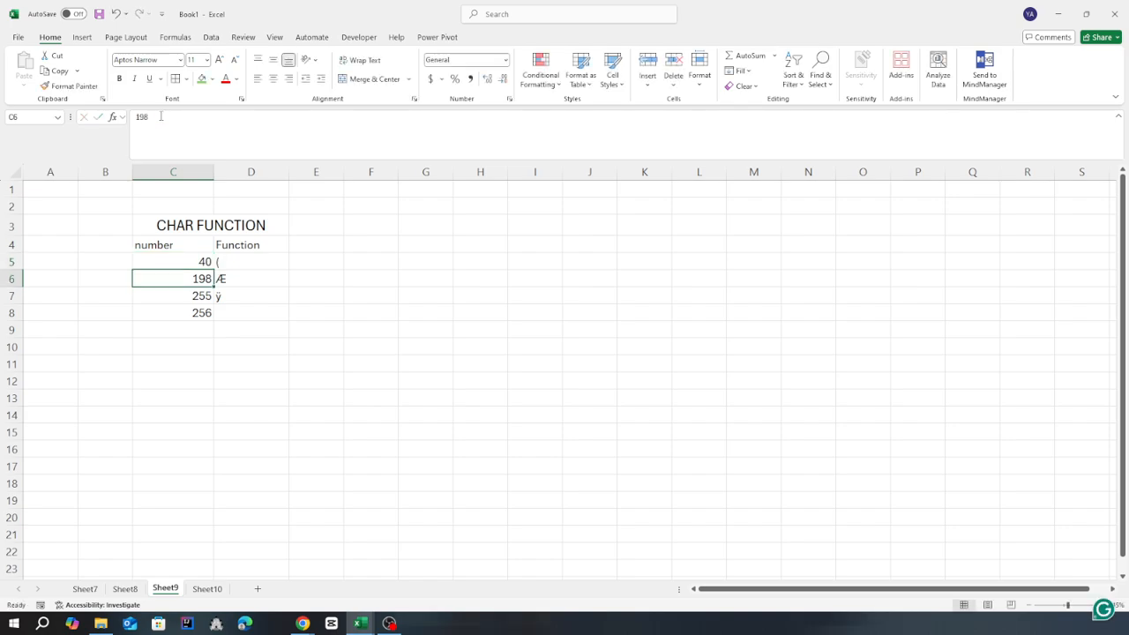
click(231, 264)
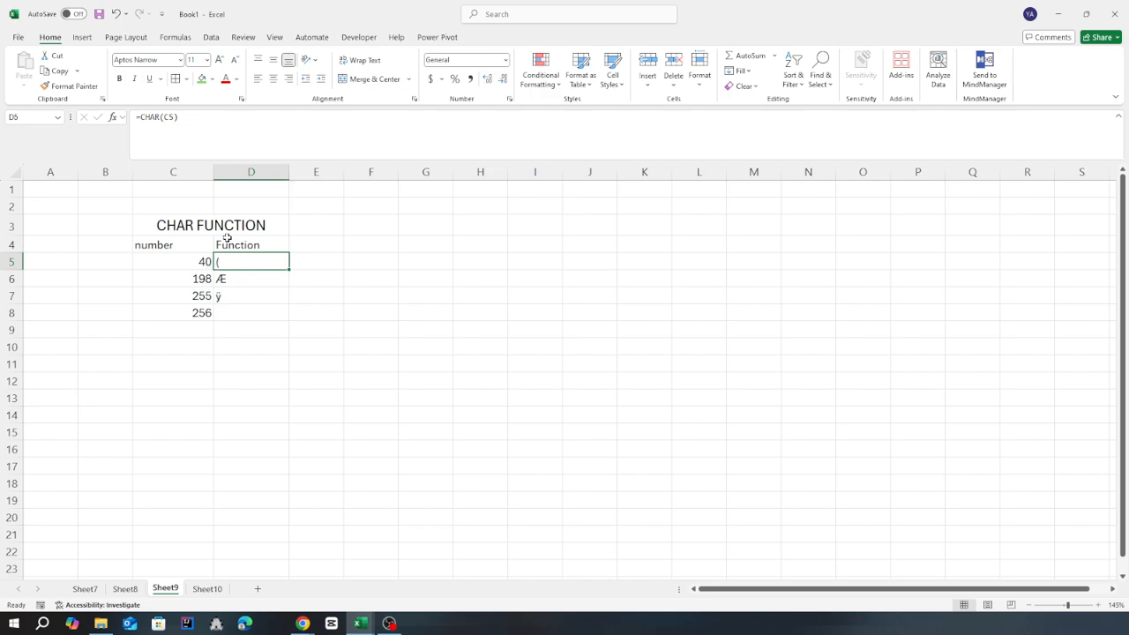
- Copy the CHAR formula from D7 down to D8 and check it against the number in C8
click(202, 313)
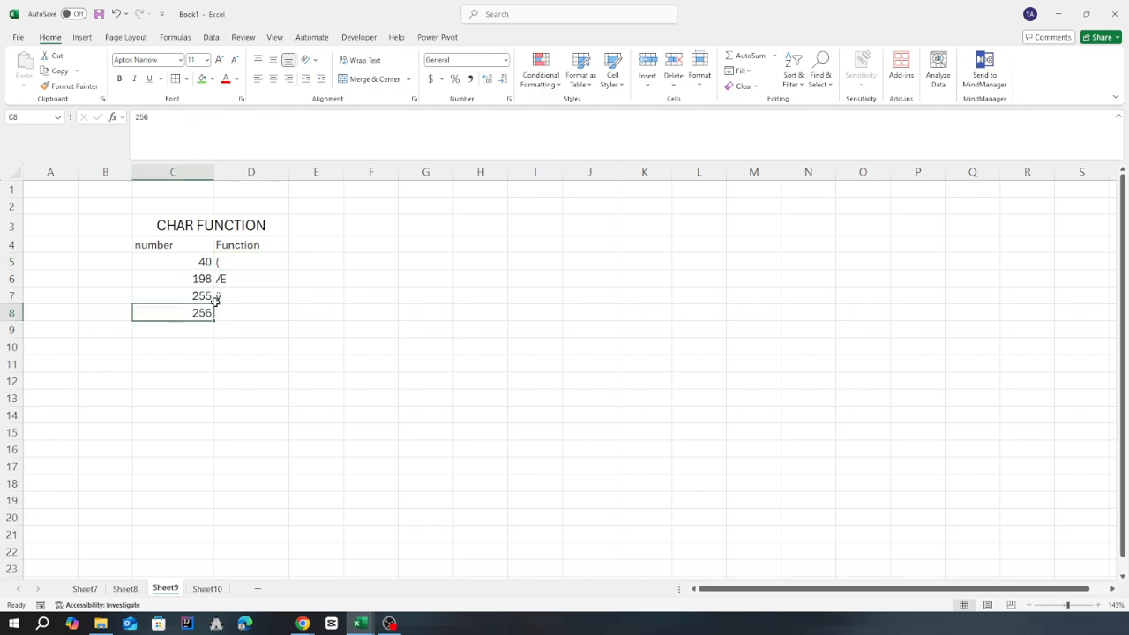
click(257, 301)
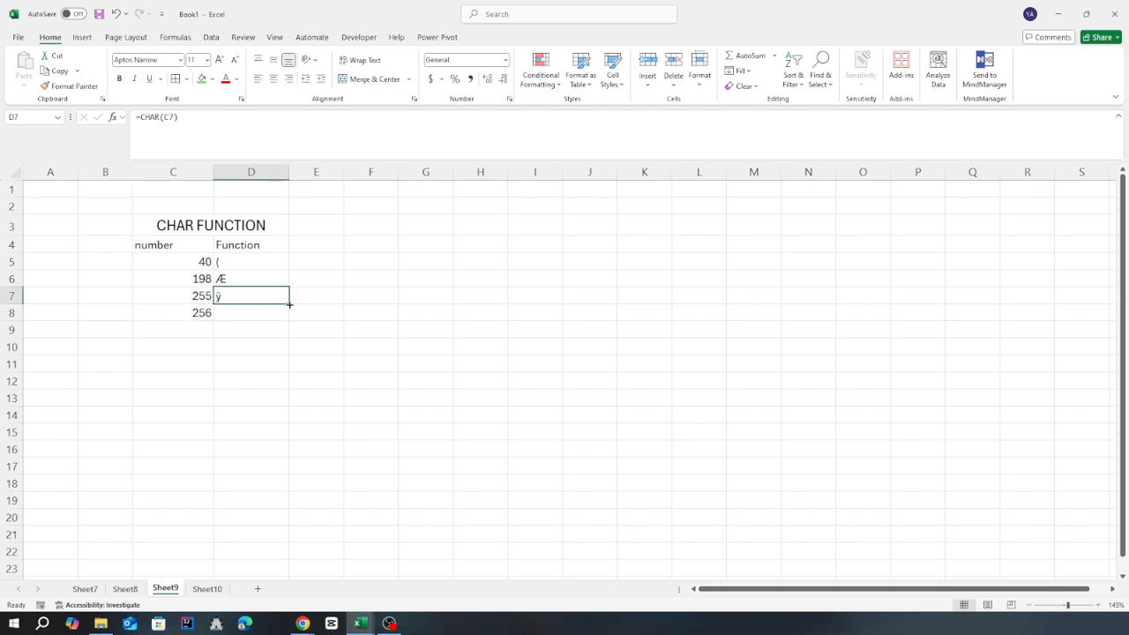
drag(290, 304, 289, 321)
click(253, 313)
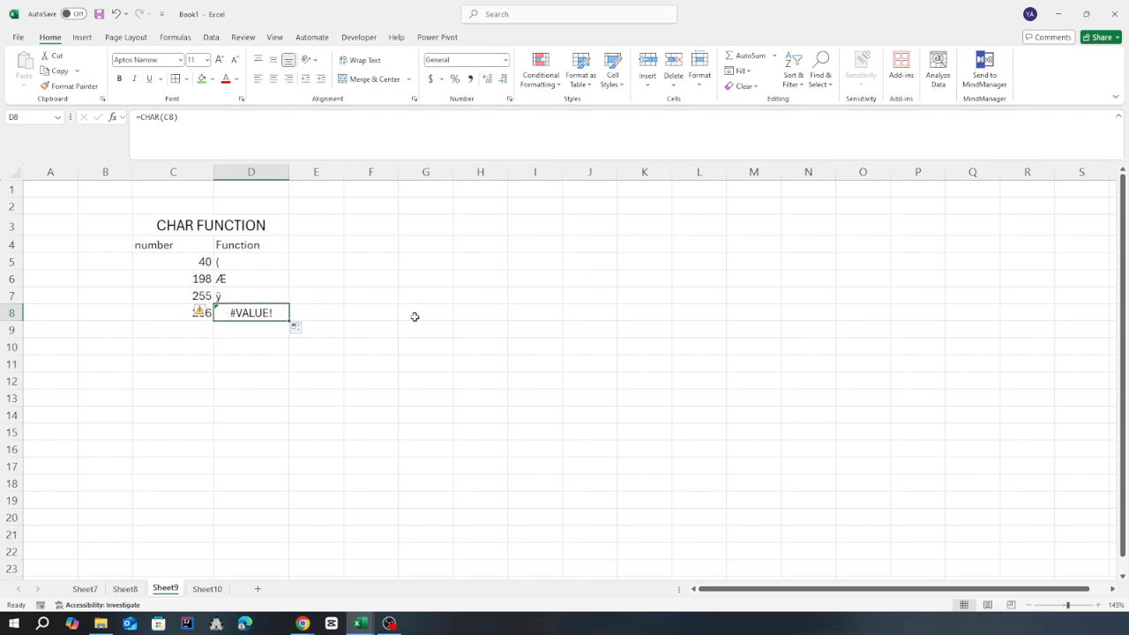
click(187, 348)
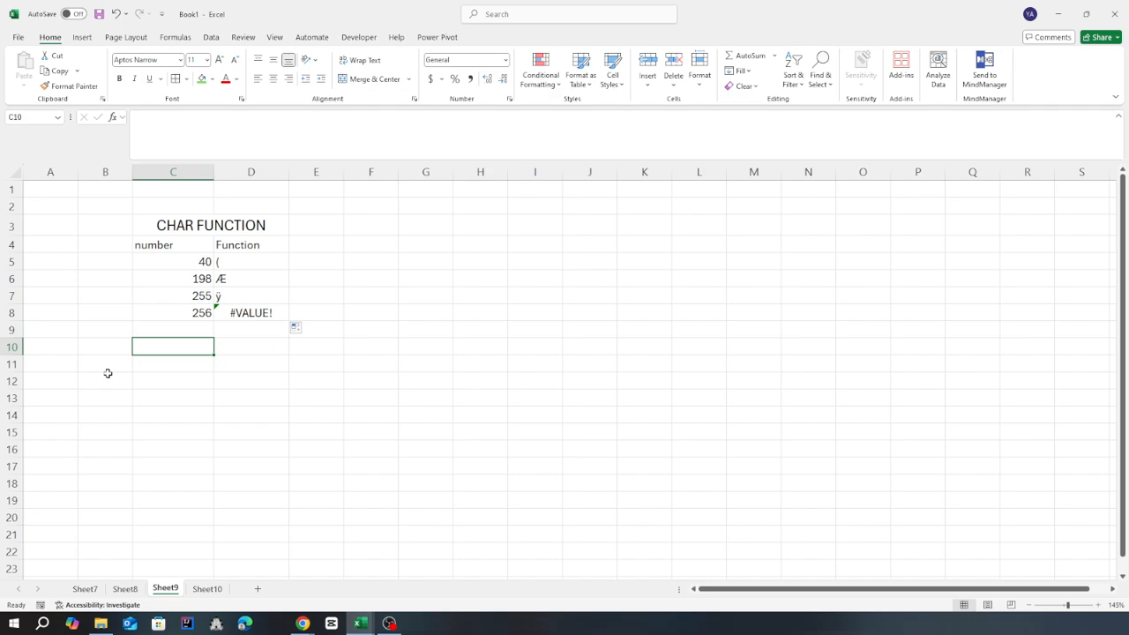
- Change the number in C8 to 0 to test the CHAR formula with a zero code
click(198, 314)
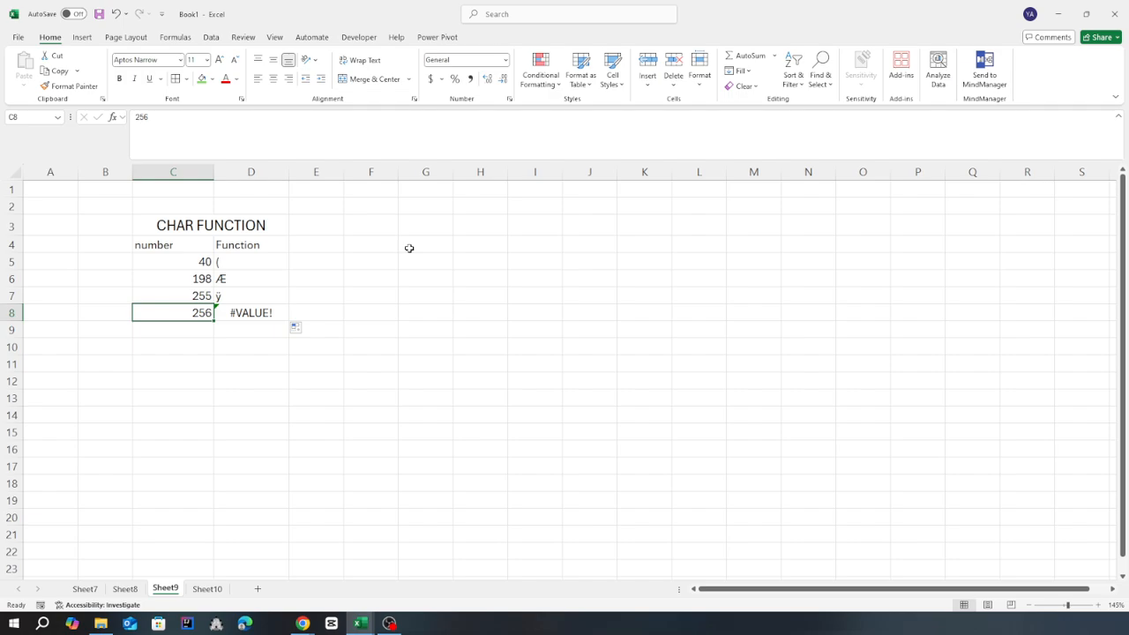
text(0)
key(Return)
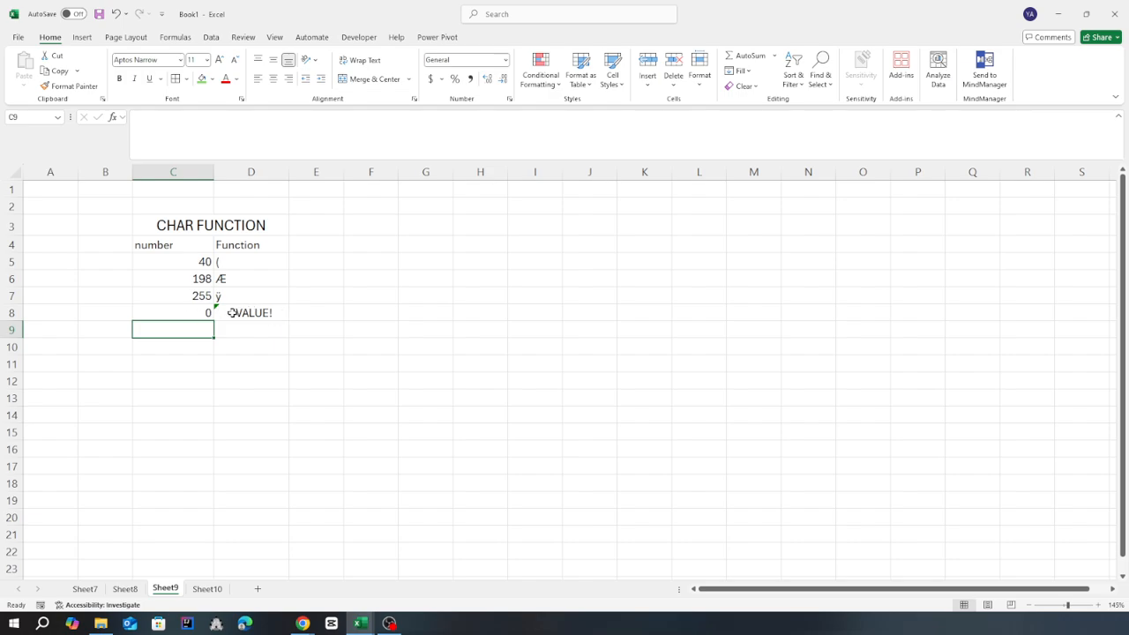
- Set the number in C8 to -10 and check the CHAR formula cell D8
click(188, 312)
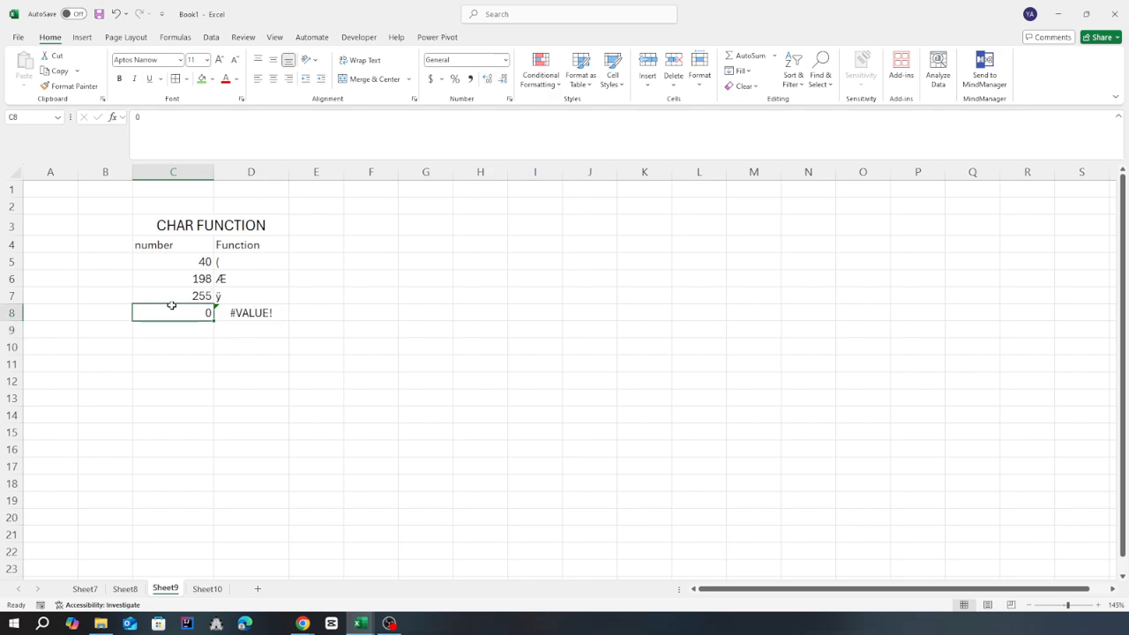
text(-10)
key(Return)
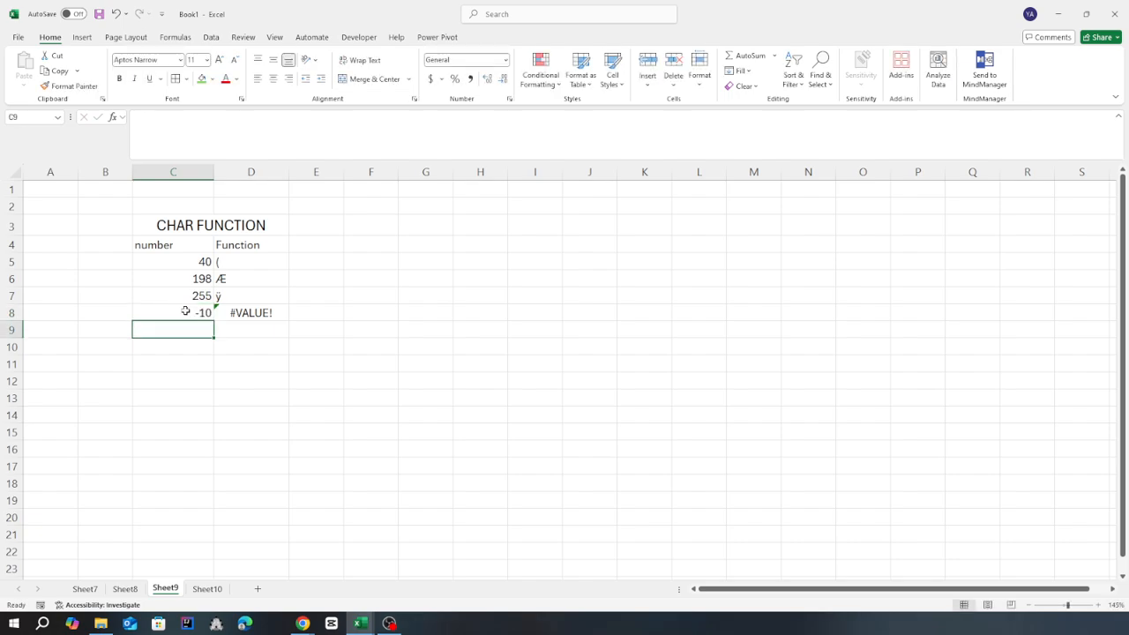
click(248, 314)
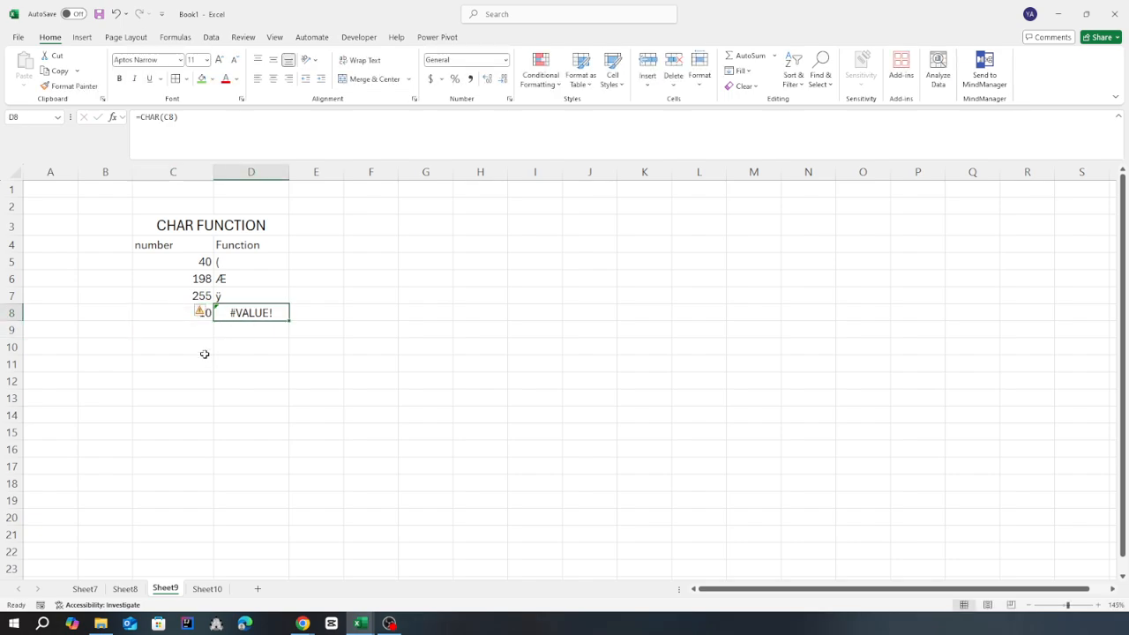